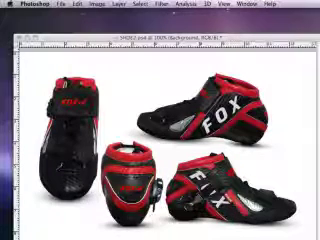
Show the toolbar, options bar, Channels and Layers panels again
{"action": "key", "text": "Tab"}
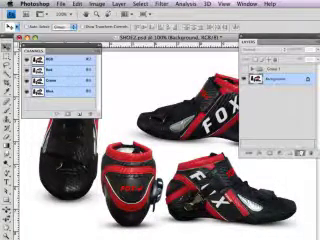
Duplicate the boots layer and check the Image menu for the Lab Color mode change
{"action": "key", "text": "super+j"}
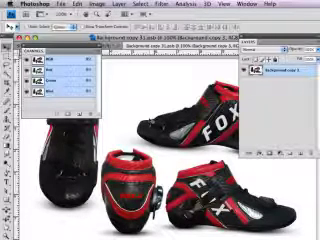
{"action": "left_click", "coordinate": [98, 4]}
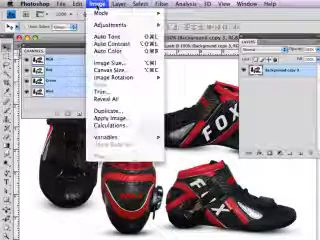
{"action": "key", "text": "Escape"}
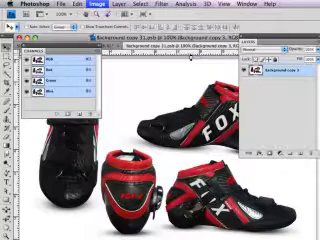
{"action": "key", "text": "Return"}
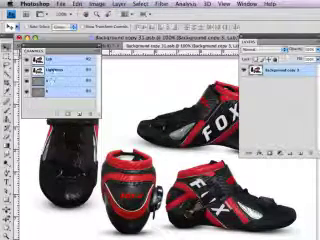
{"action": "left_click", "coordinate": [60, 69]}
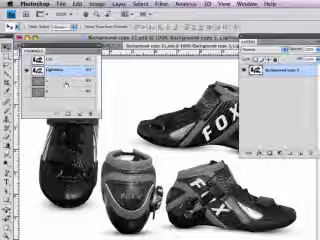
{"action": "left_click", "coordinate": [64, 80]}
{"action": "left_click", "coordinate": [64, 92]}
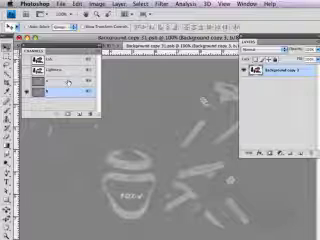
{"action": "left_click", "coordinate": [66, 81]}
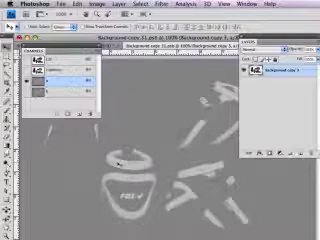
{"action": "left_click", "coordinate": [55, 60]}
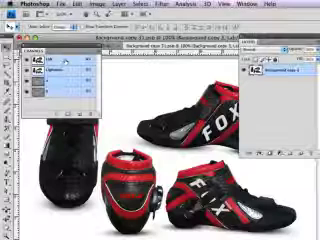
Invert the a channel and view the Lab composite with the red boots now green
{"action": "left_click", "coordinate": [62, 82]}
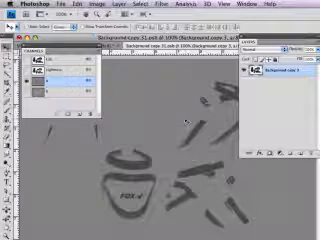
{"action": "key", "text": "ctrl+2"}
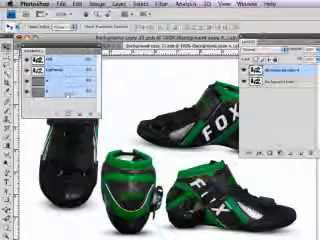
Target the b channel on its own, after briefly checking the a channel
{"action": "left_click", "coordinate": [65, 91]}
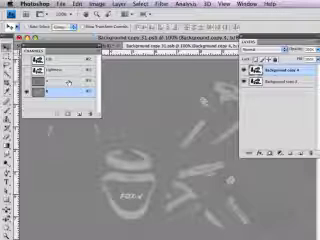
{"action": "left_click", "coordinate": [97, 4]}
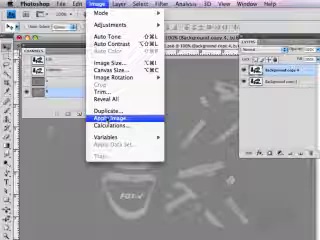
{"action": "left_click", "coordinate": [72, 82]}
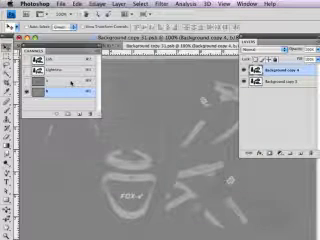
{"action": "left_click", "coordinate": [72, 82]}
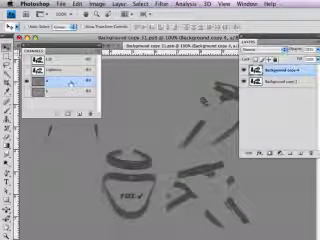
{"action": "left_click", "coordinate": [70, 91]}
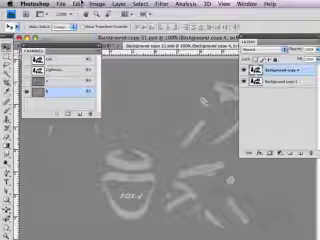
Run Apply Image on the b channel with Normal blending and source channel b
{"action": "left_click", "coordinate": [100, 4]}
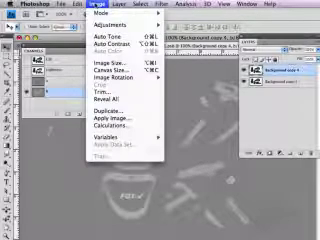
{"action": "left_click", "coordinate": [110, 117]}
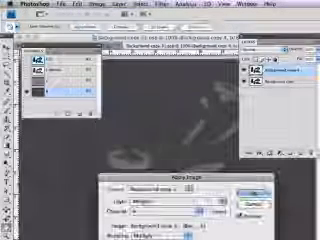
{"action": "left_click", "coordinate": [186, 233]}
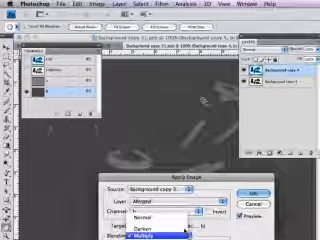
{"action": "left_click", "coordinate": [150, 218]}
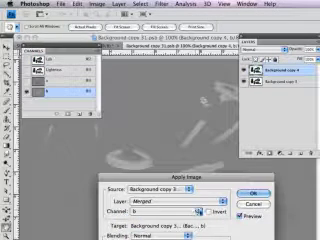
{"action": "left_click", "coordinate": [198, 211]}
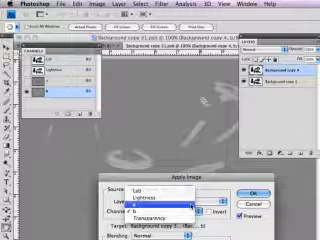
{"action": "left_click", "coordinate": [140, 211]}
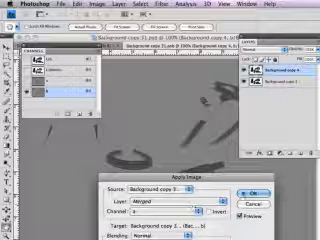
{"action": "left_click", "coordinate": [252, 193]}
{"action": "left_click", "coordinate": [78, 86]}
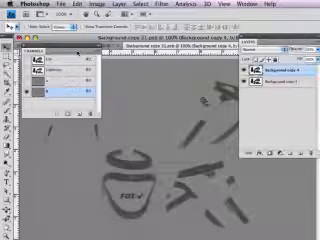
With a single channel displayed, set the foreground colour to #808080 in the Color Picker
{"action": "left_click", "coordinate": [48, 62]}
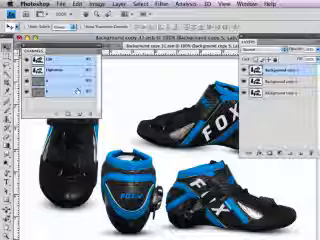
{"action": "left_click", "coordinate": [77, 82]}
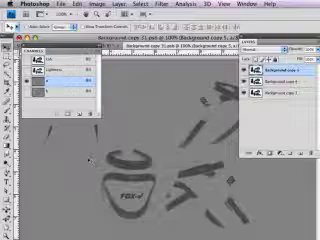
{"action": "left_click", "coordinate": [8, 205]}
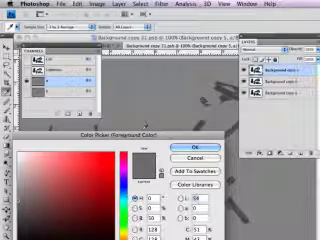
{"action": "left_click_drag", "start_coordinate": [145, 134], "coordinate": [160, 84]}
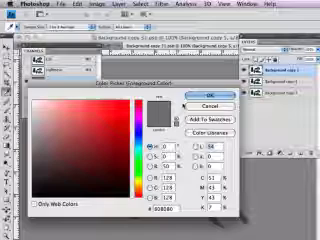
{"action": "left_click", "coordinate": [207, 96]}
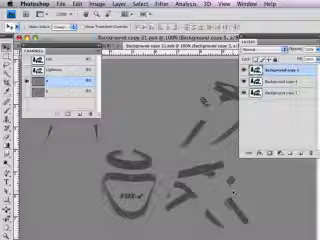
Fill the a channel with grey, check the olive result, and duplicate b as 'b copy'
{"action": "key", "text": "alt+BackSpace"}
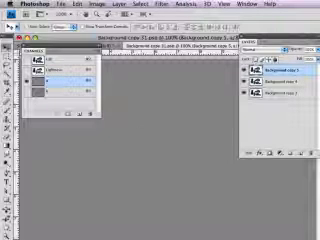
{"action": "left_click", "coordinate": [66, 90]}
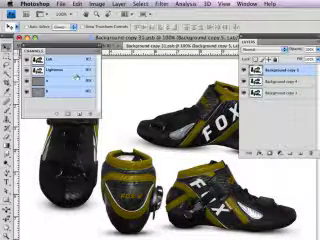
{"action": "left_click", "coordinate": [62, 92]}
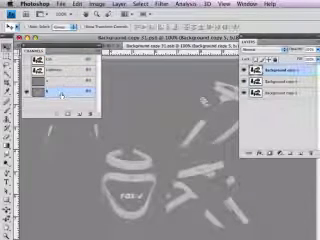
{"action": "left_click_drag", "start_coordinate": [62, 92], "coordinate": [80, 113]}
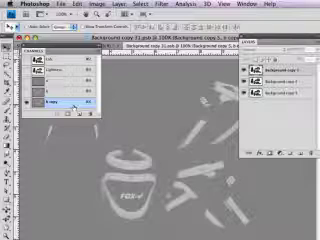
Apply Levels 126 / 1.00 / 181 to b copy, leaving white boot areas on black
{"action": "key", "text": "ctrl+l"}
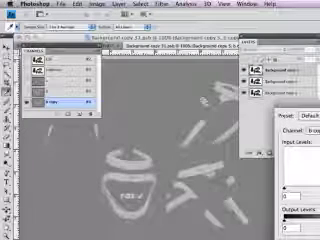
{"action": "left_click_drag", "start_coordinate": [300, 105], "coordinate": [188, 87]}
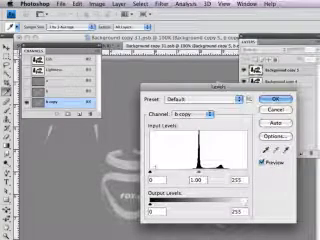
{"action": "left_click_drag", "start_coordinate": [151, 174], "coordinate": [200, 174]}
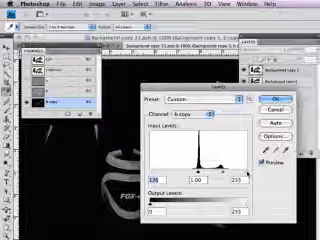
{"action": "left_click_drag", "start_coordinate": [245, 174], "coordinate": [228, 174]}
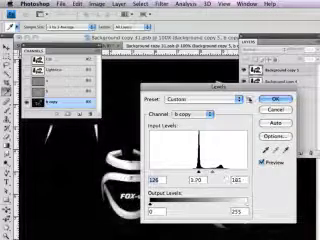
{"action": "left_click", "coordinate": [272, 99]}
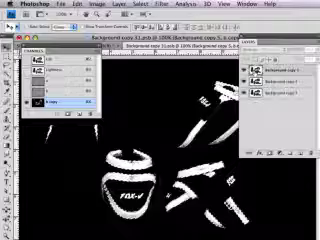
From the composite view, add a Curves adjustment layer to make the olive parts yellow
{"action": "left_click", "coordinate": [40, 68]}
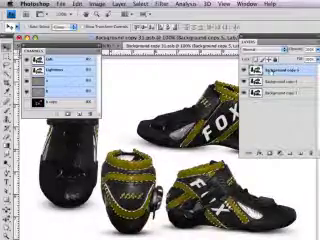
{"action": "right_click", "coordinate": [283, 152]}
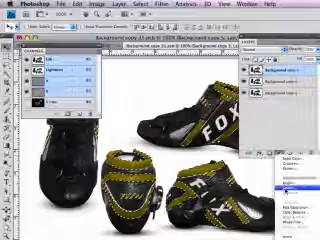
{"action": "left_click", "coordinate": [290, 183]}
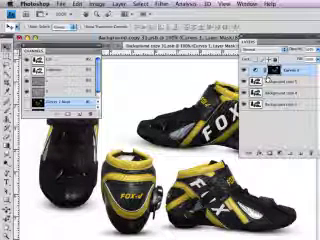
Save and close the smart object, then toggle its layer in SHOE2.psd to compare
{"action": "key", "text": "ctrl+w"}
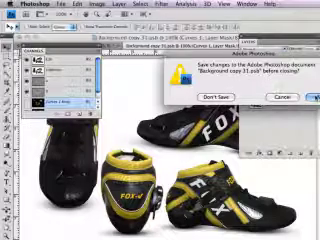
{"action": "left_click", "coordinate": [313, 97]}
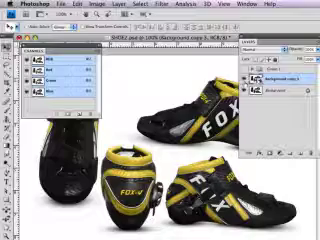
{"action": "left_click", "coordinate": [247, 78]}
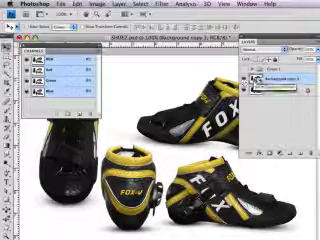